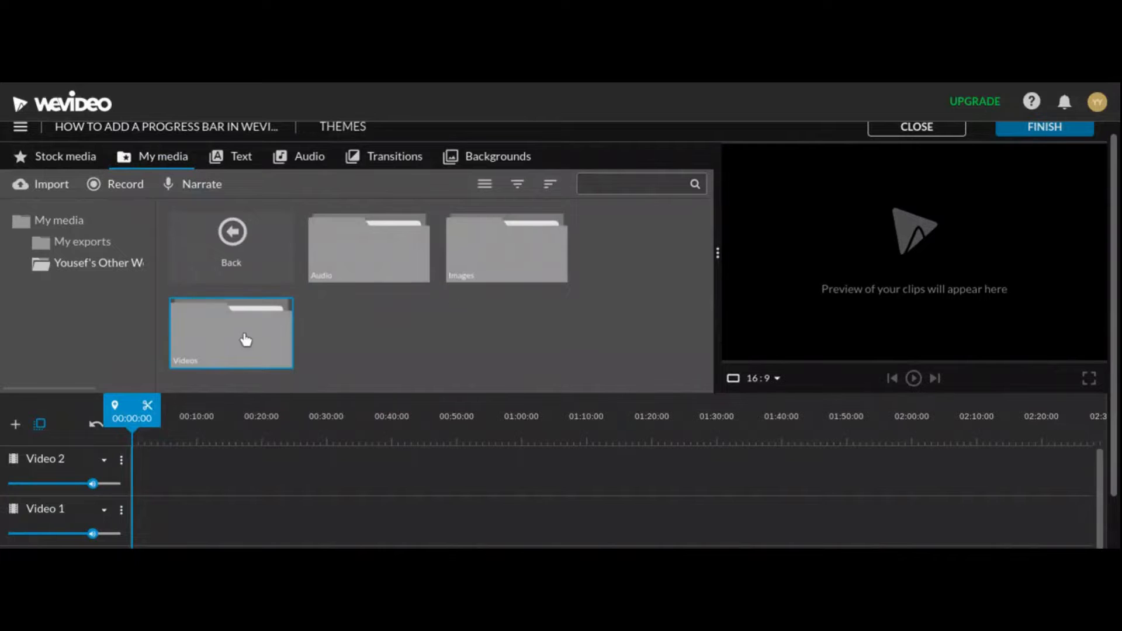
Place the IMG_9398 clip from the Videos folder at the start of the Video 1 track.
scroll(246, 339, down, 1)
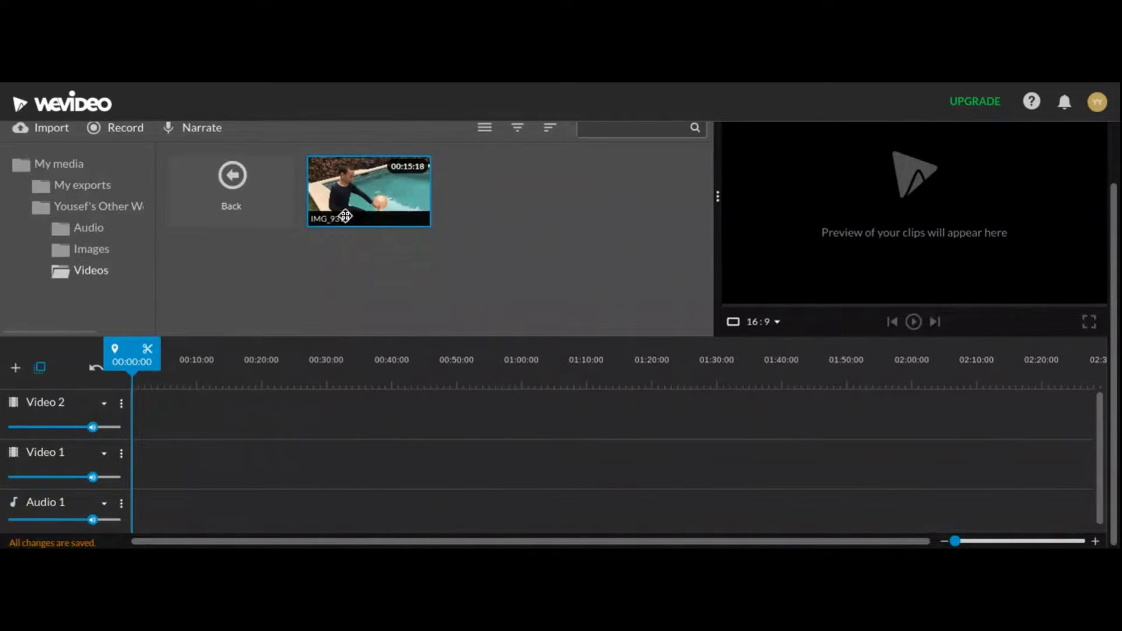
drag(346, 211, 143, 471)
click(336, 467)
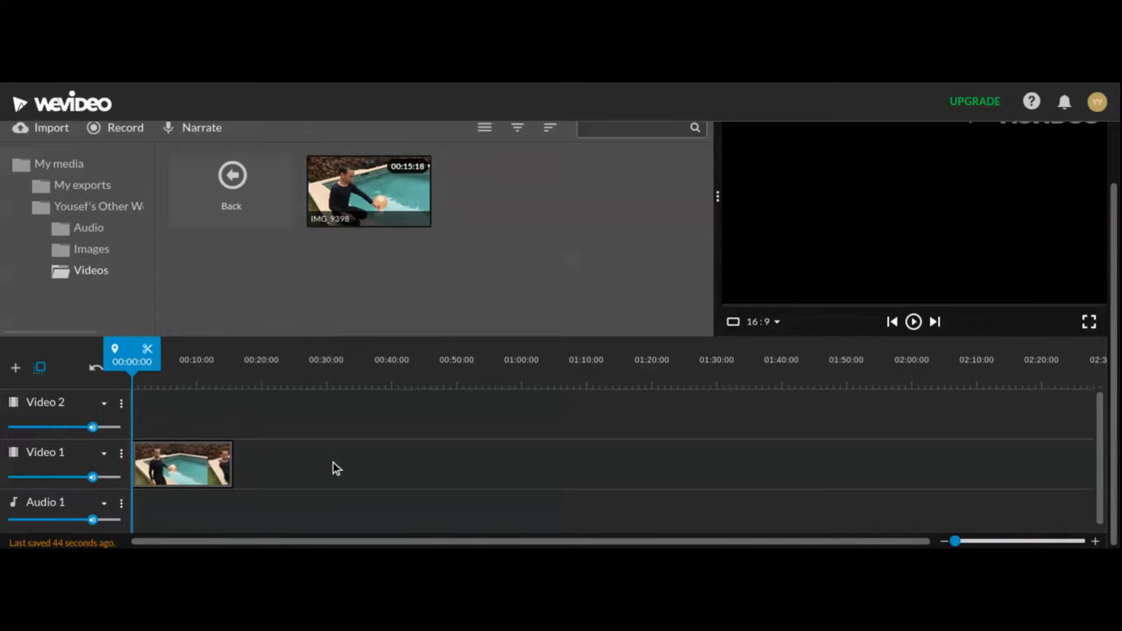
Place the White solid background on the Video 2 track, spanning the full length of the video clip below it.
click(205, 205)
click(128, 209)
click(62, 165)
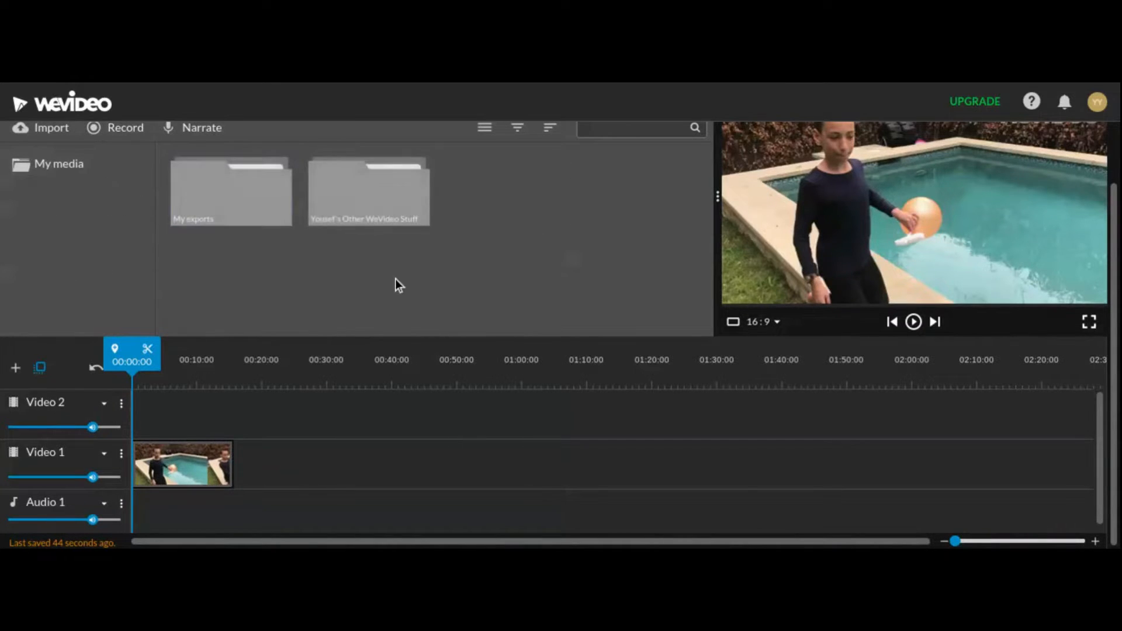
scroll(395, 279, up, 2)
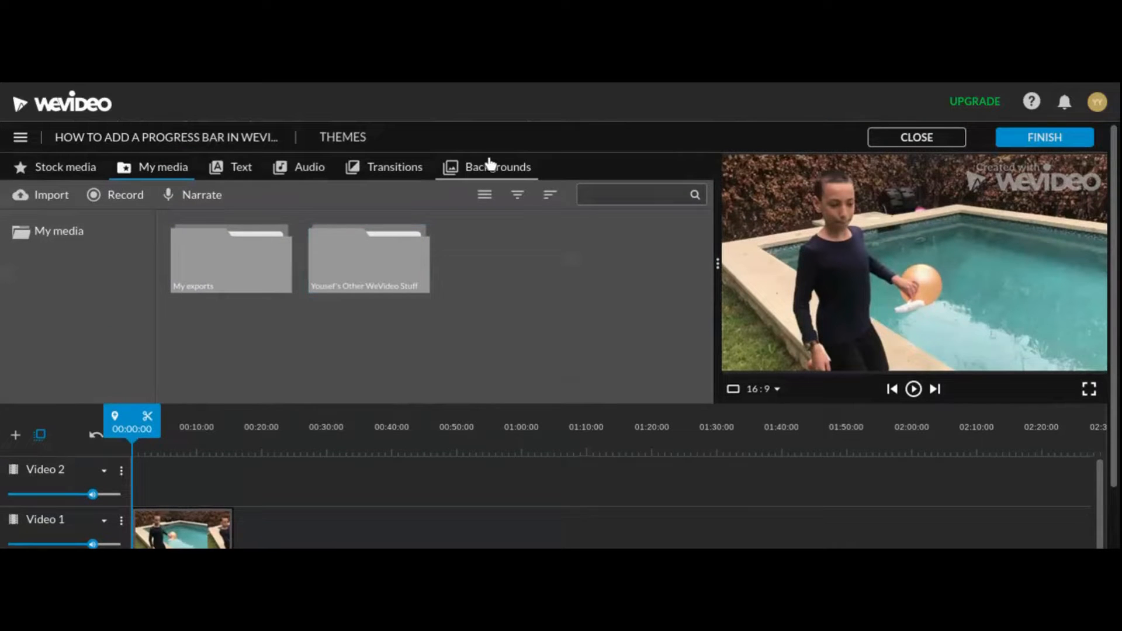
click(489, 166)
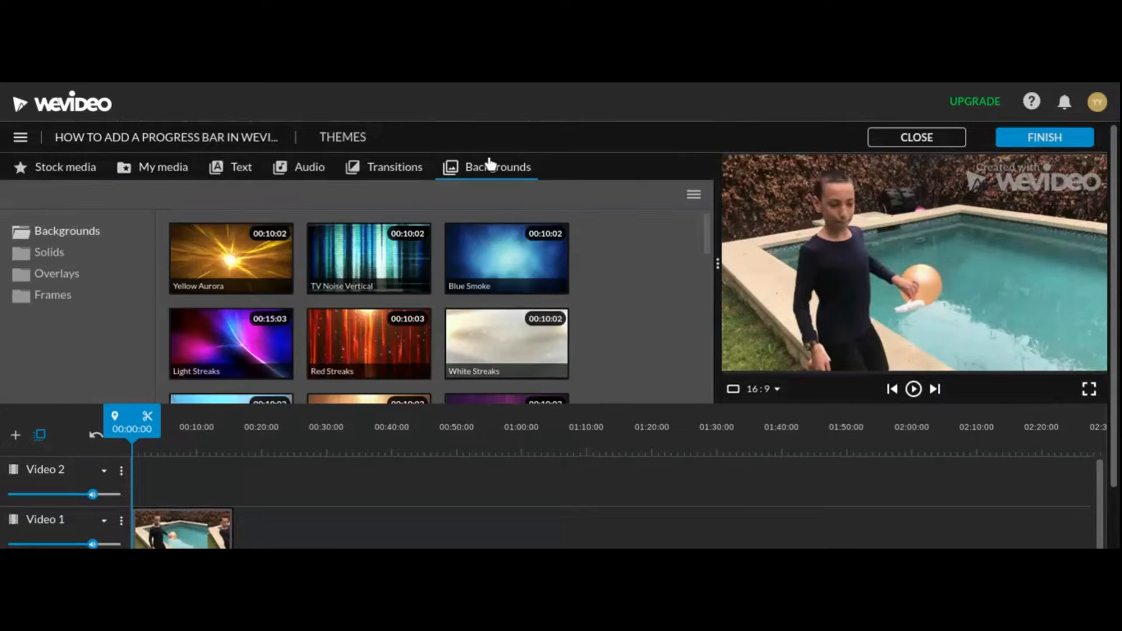
click(65, 254)
scroll(522, 230, down, 2)
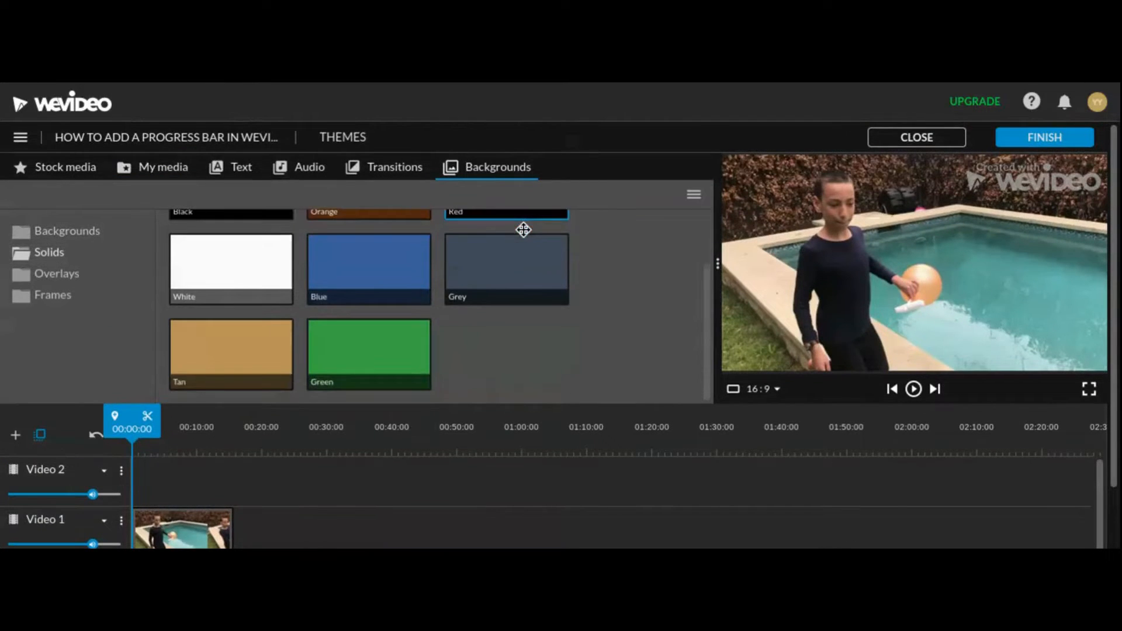
scroll(522, 229, down, 1)
click(257, 223)
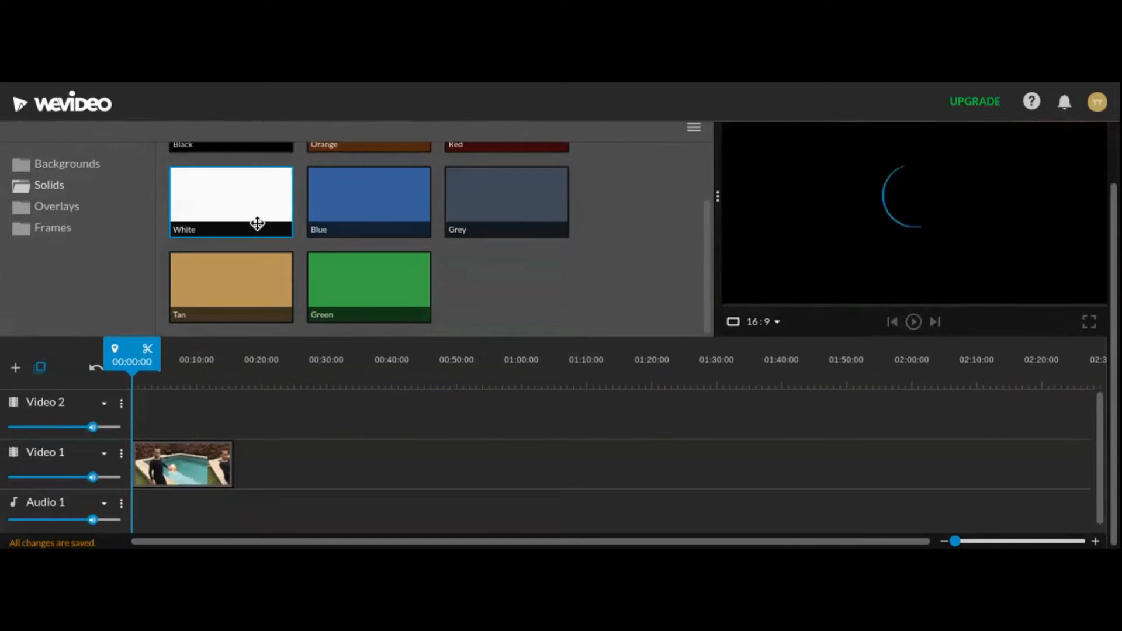
drag(257, 223, 241, 420)
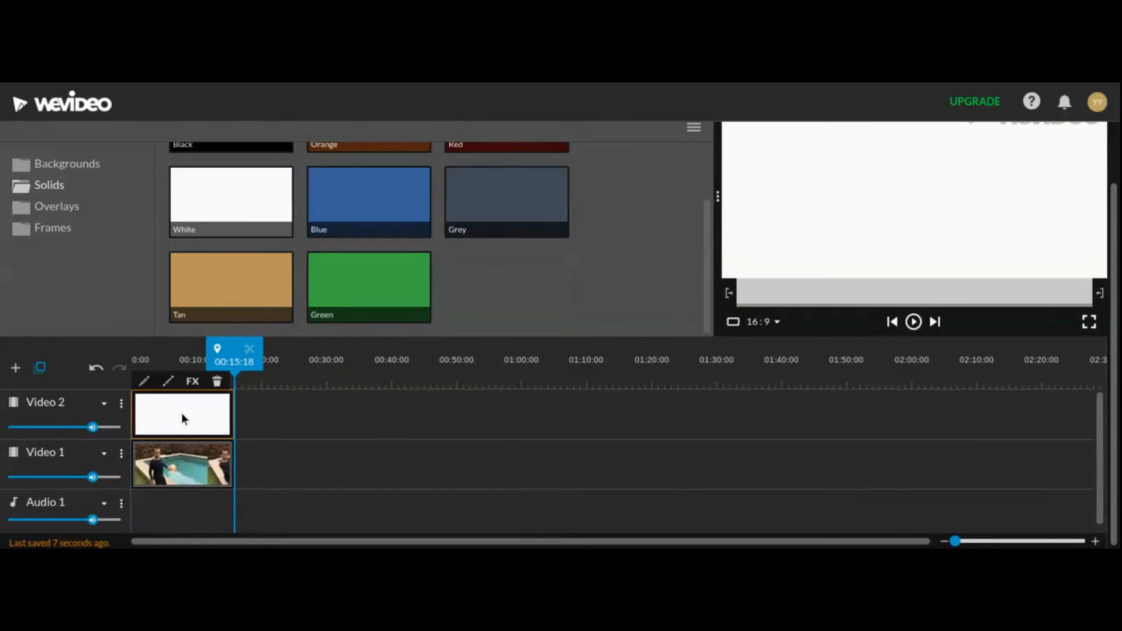
Open the white clip's transform settings and turn on the preview grid and snapping.
double_click(182, 413)
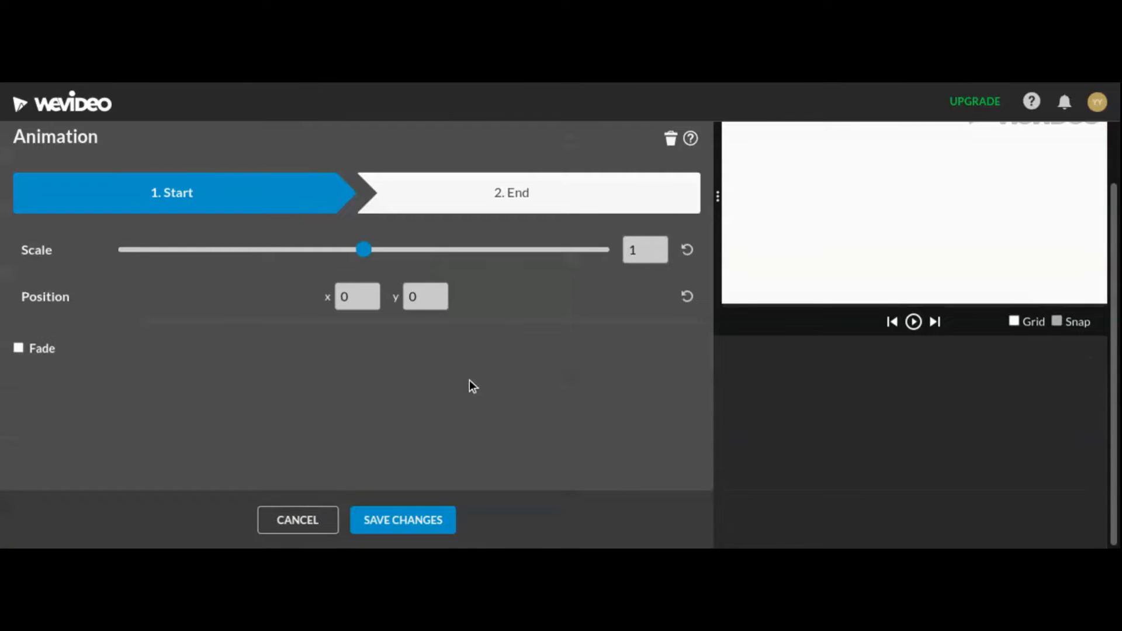
scroll(471, 383, up, 1)
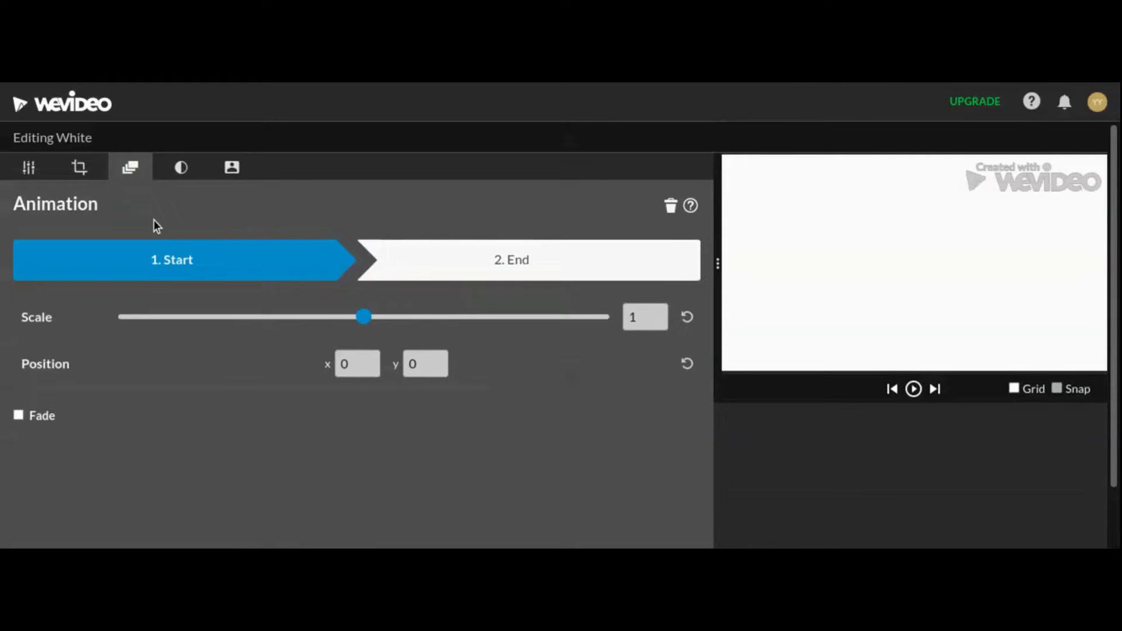
click(28, 171)
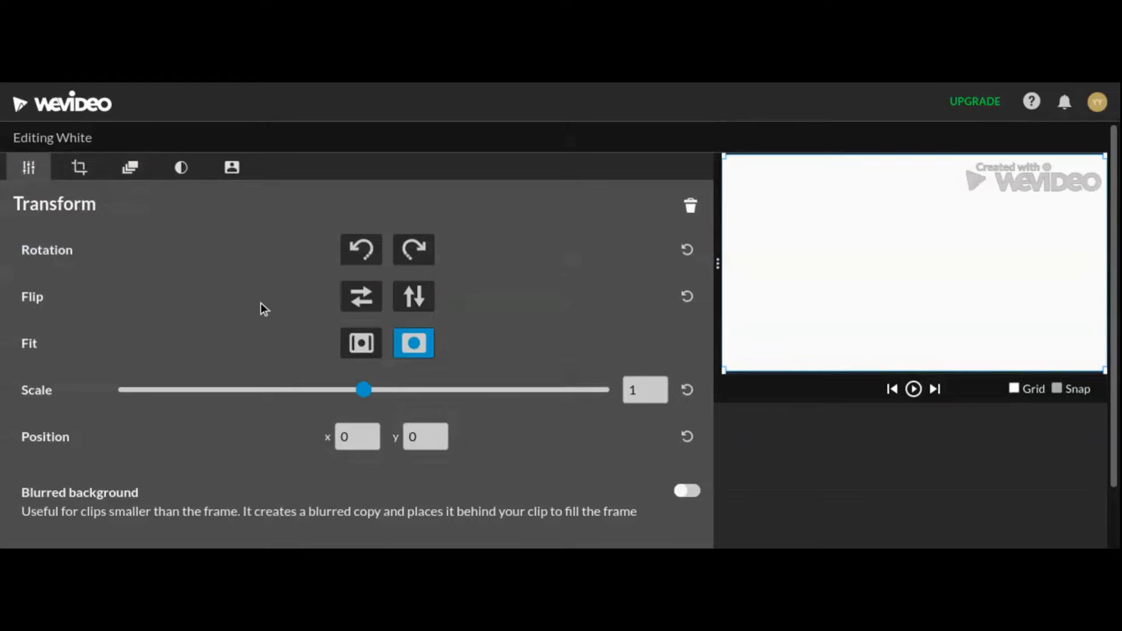
scroll(261, 308, down, 1)
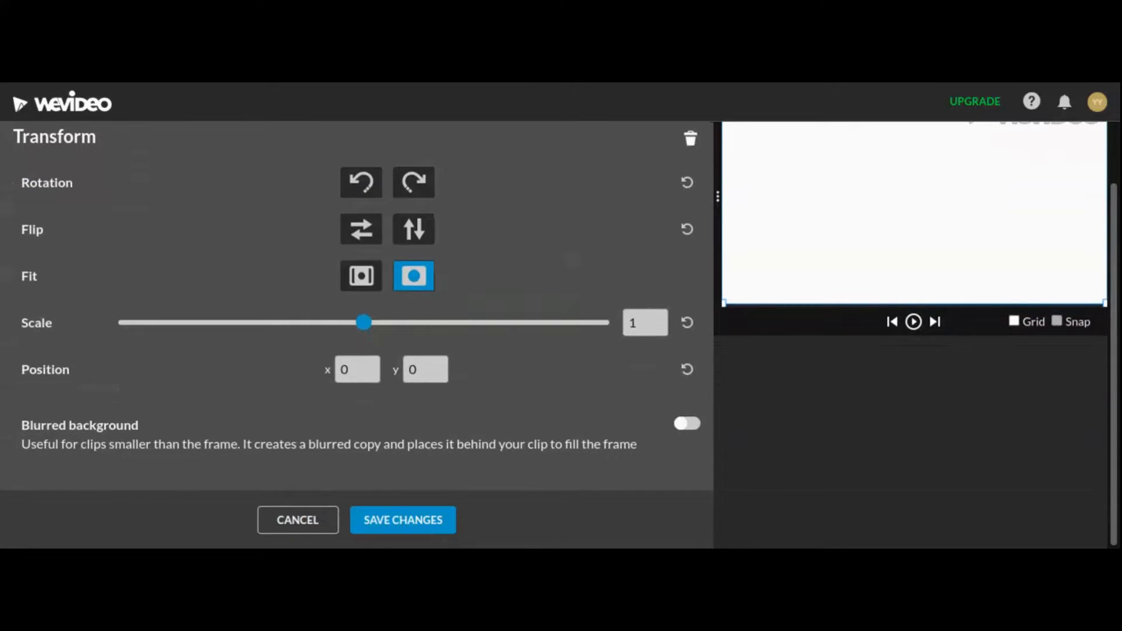
click(1014, 322)
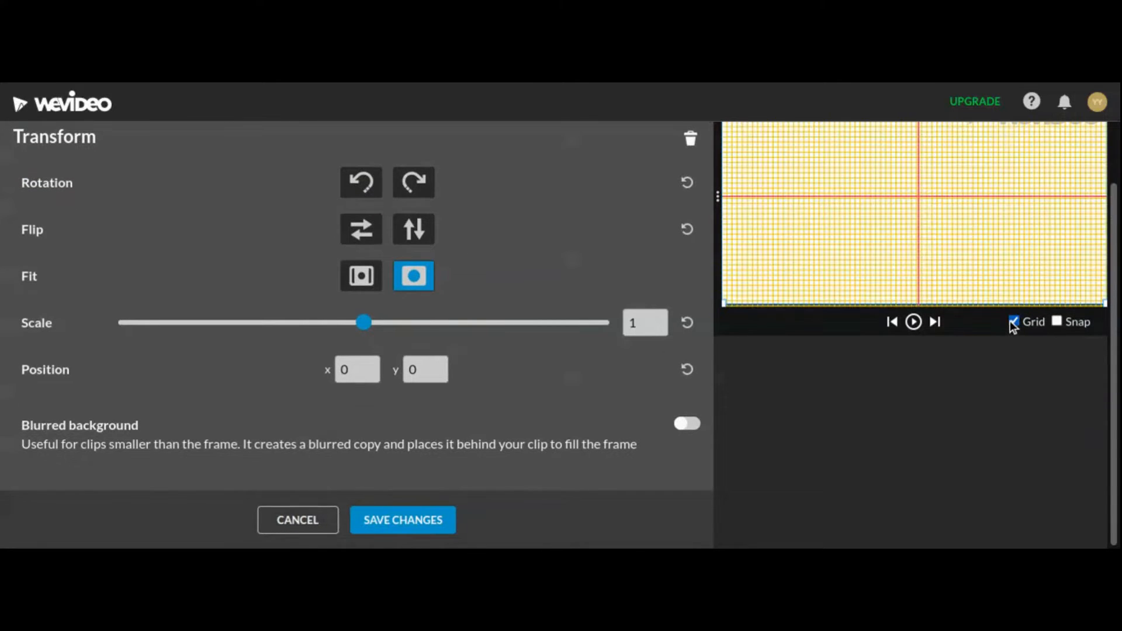
scroll(1046, 329, up, 1)
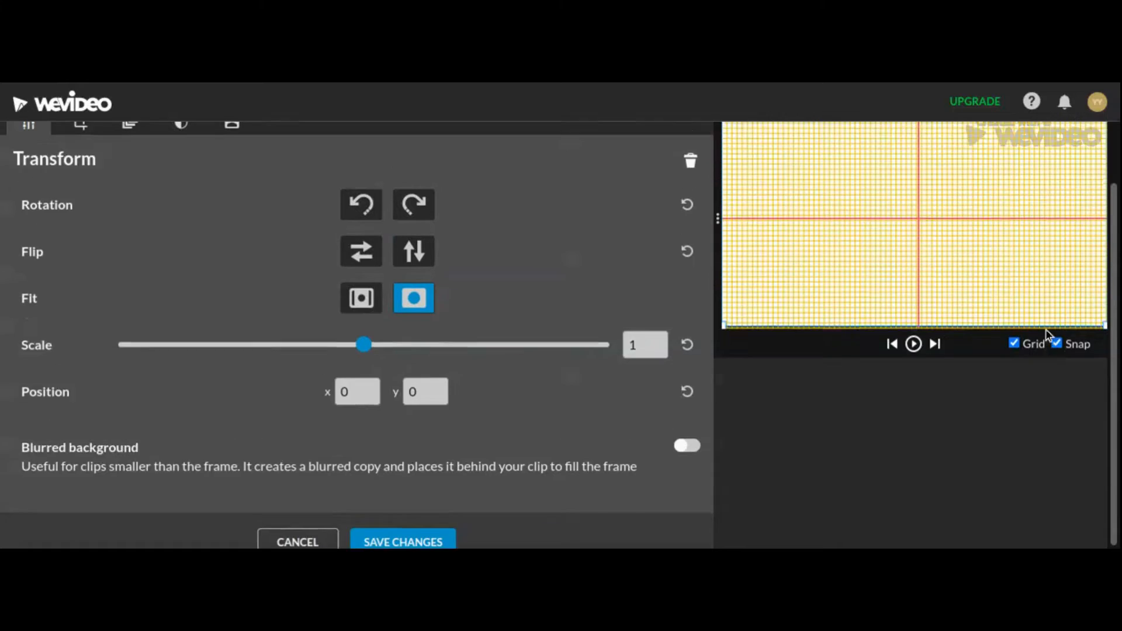
Set the white clip's vertical position to 1020, turn off the preview grid and save the changes.
click(443, 438)
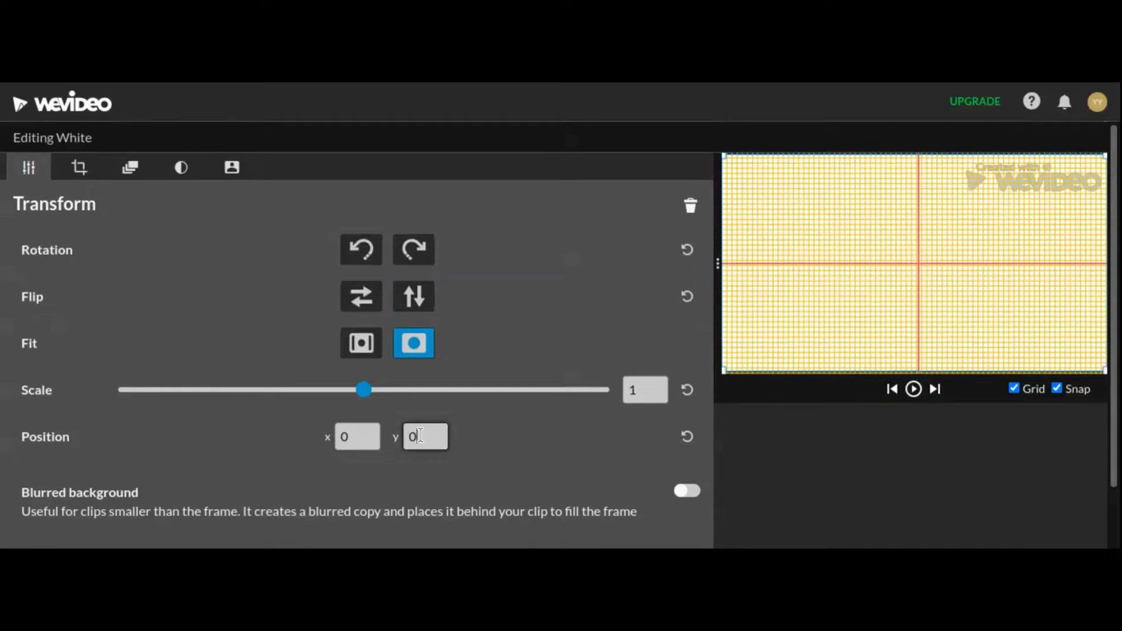
text(1020)
key(Return)
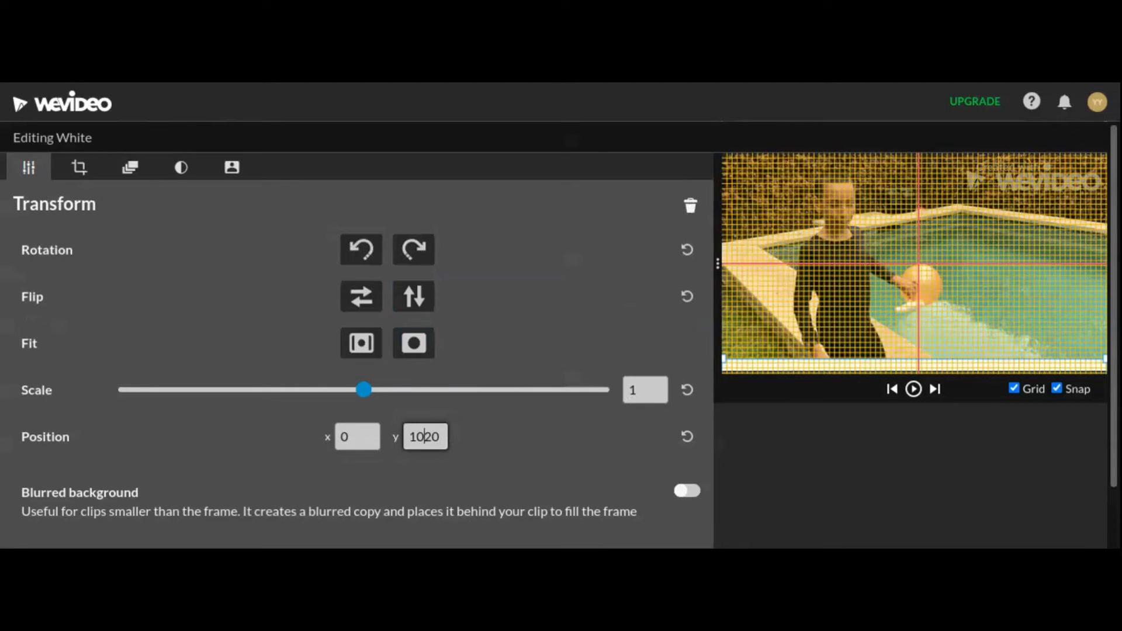
click(846, 493)
scroll(608, 454, down, 1)
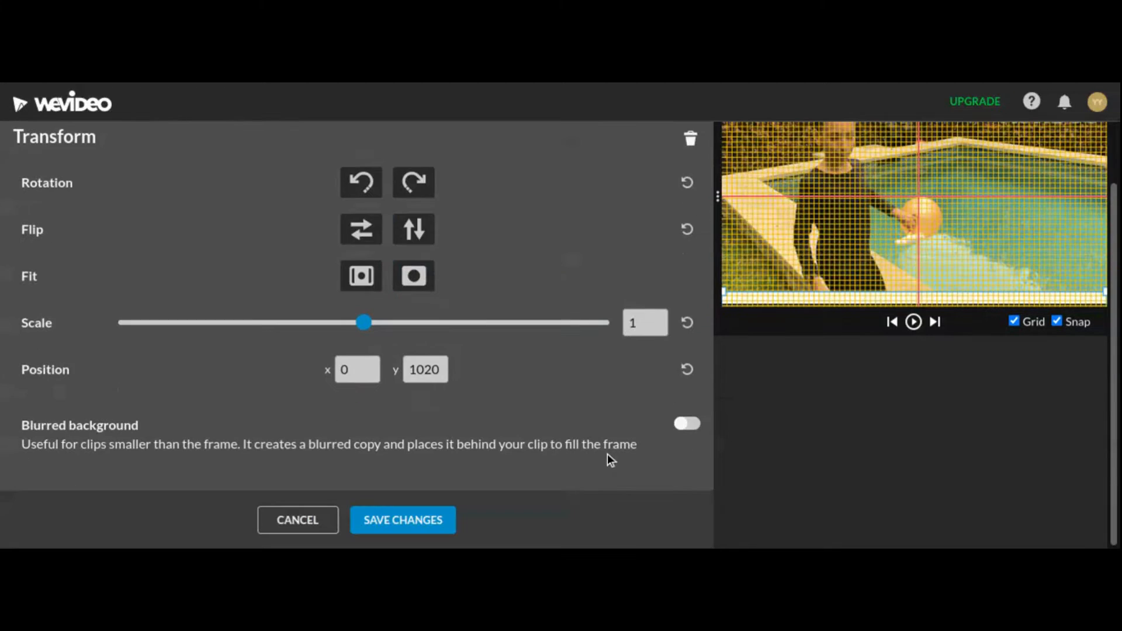
click(1014, 322)
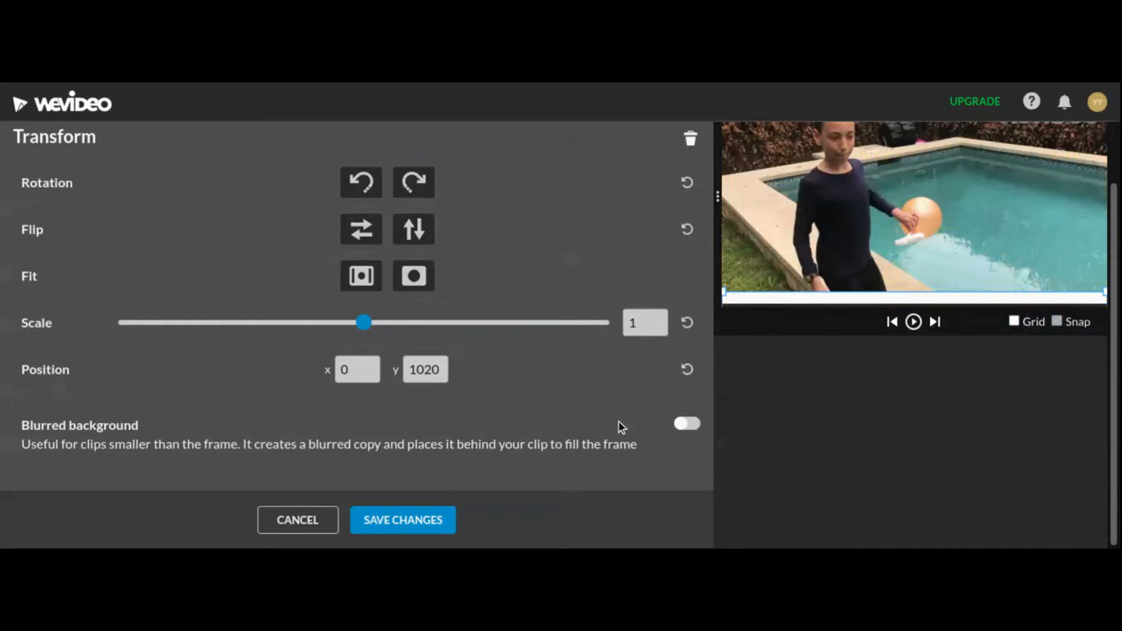
click(423, 530)
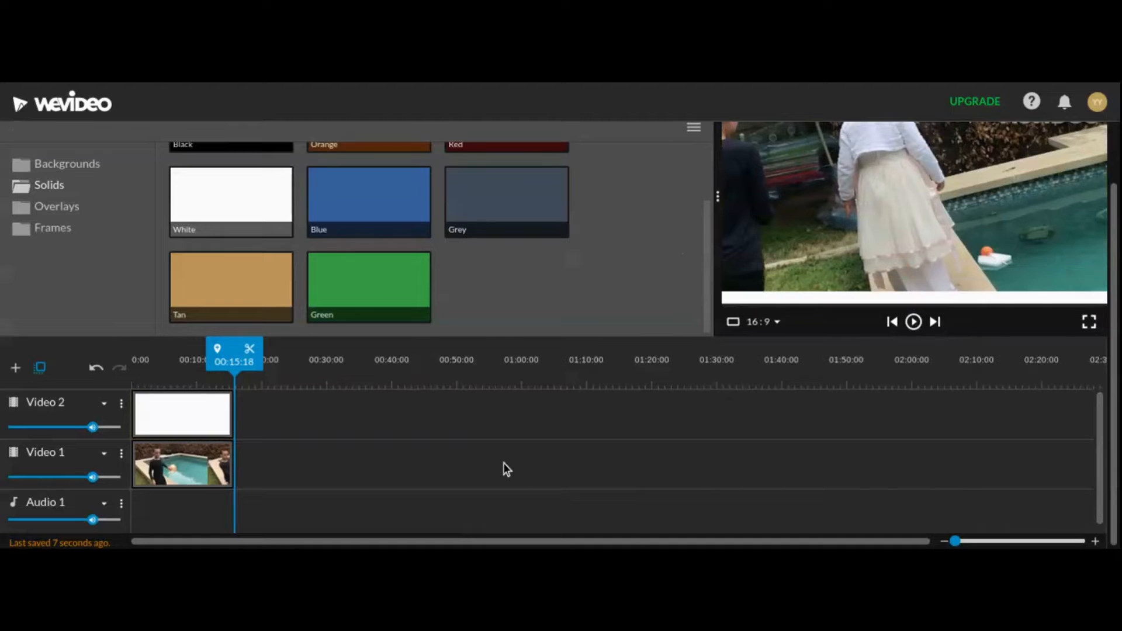
Add another video track above Video 2.
scroll(504, 466, up, 2)
click(15, 435)
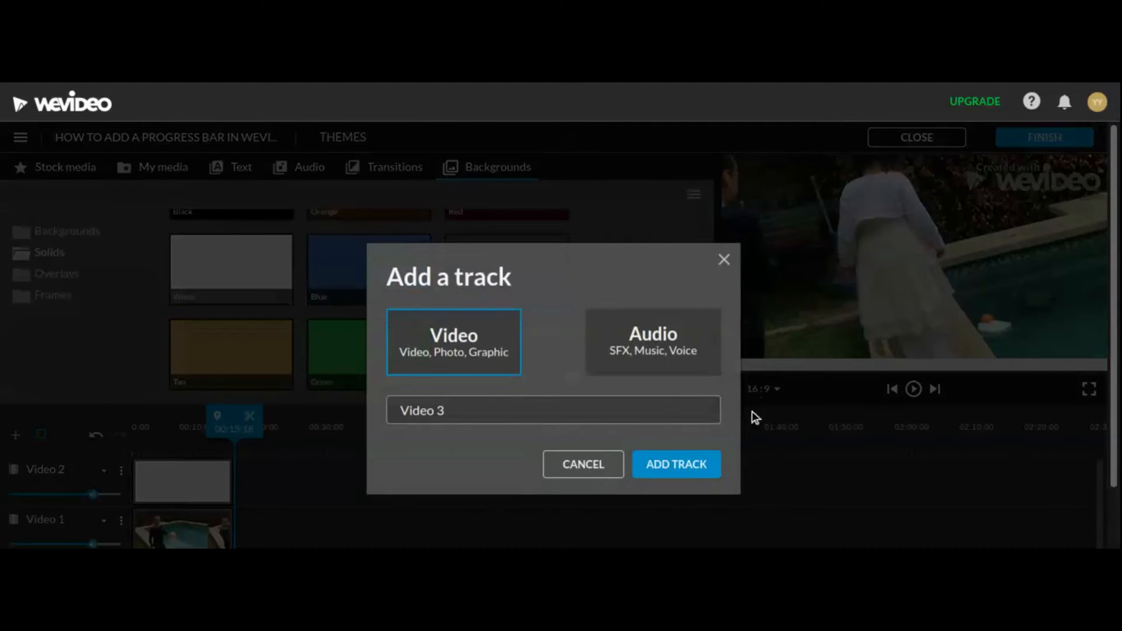
click(690, 465)
Place the Red solid background on the Video 3 track, directly above the white clip and matching its length.
scroll(830, 417, down, 2)
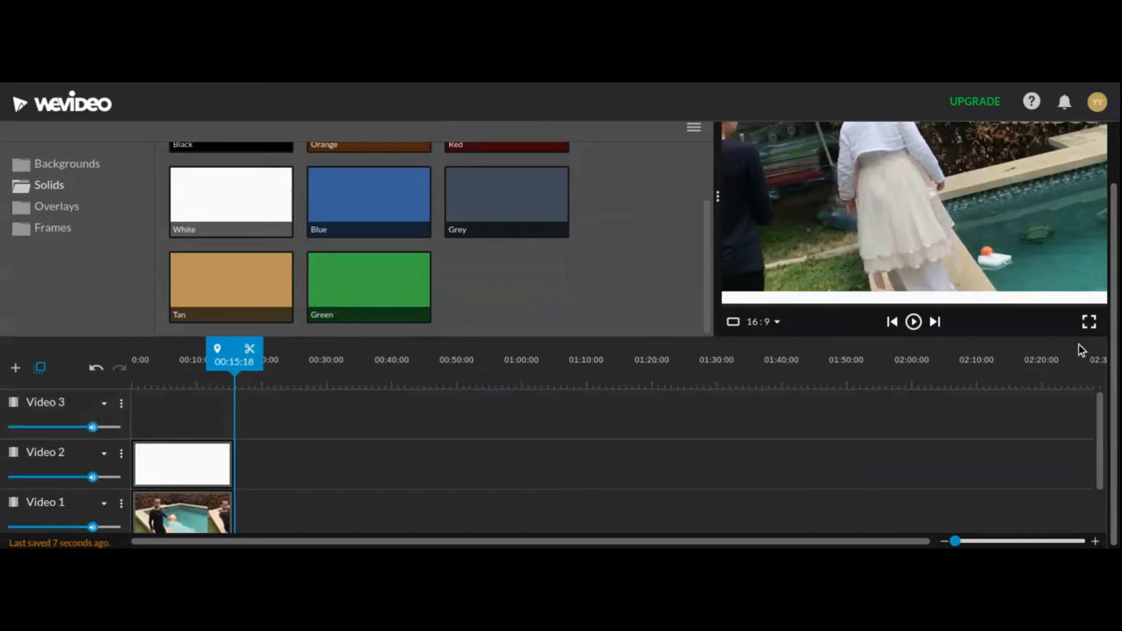
scroll(1119, 255, up, 1)
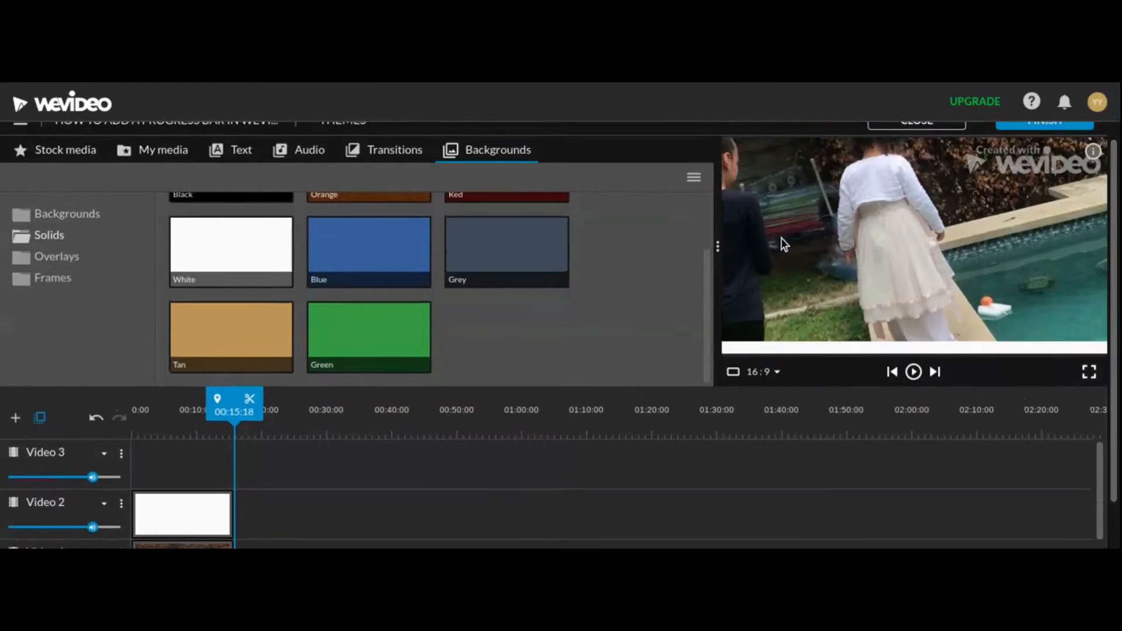
scroll(647, 238, up, 2)
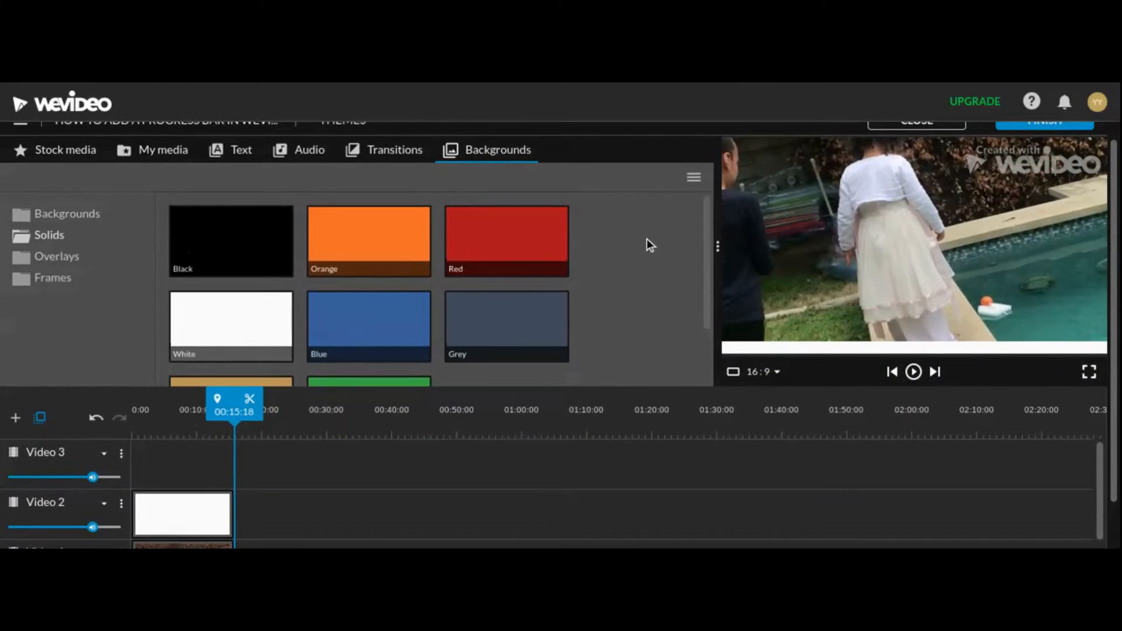
scroll(646, 239, up, 1)
scroll(1114, 292, down, 1)
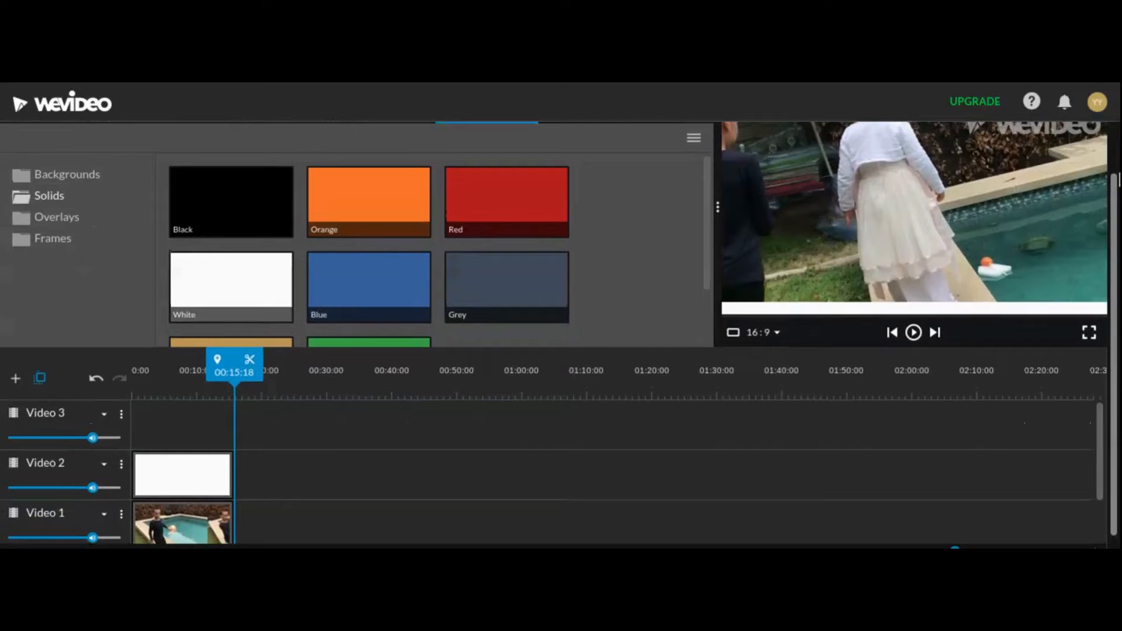
click(513, 211)
drag(513, 212, 225, 432)
Open the red clip's transform settings and set its vertical position to 1020.
double_click(177, 430)
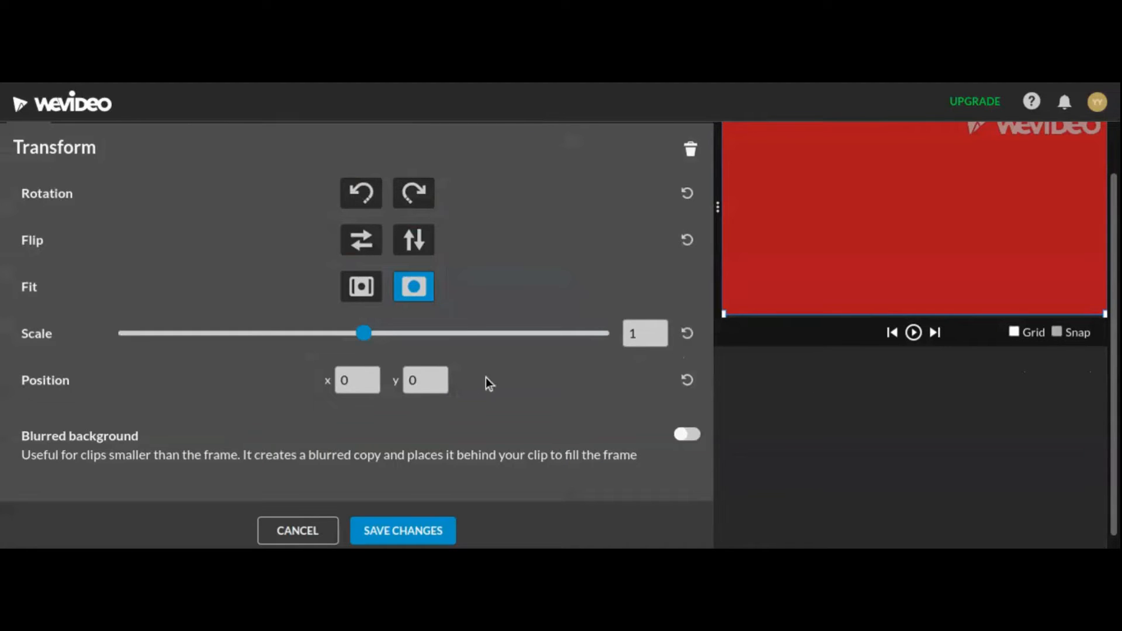
click(411, 381)
text(1020)
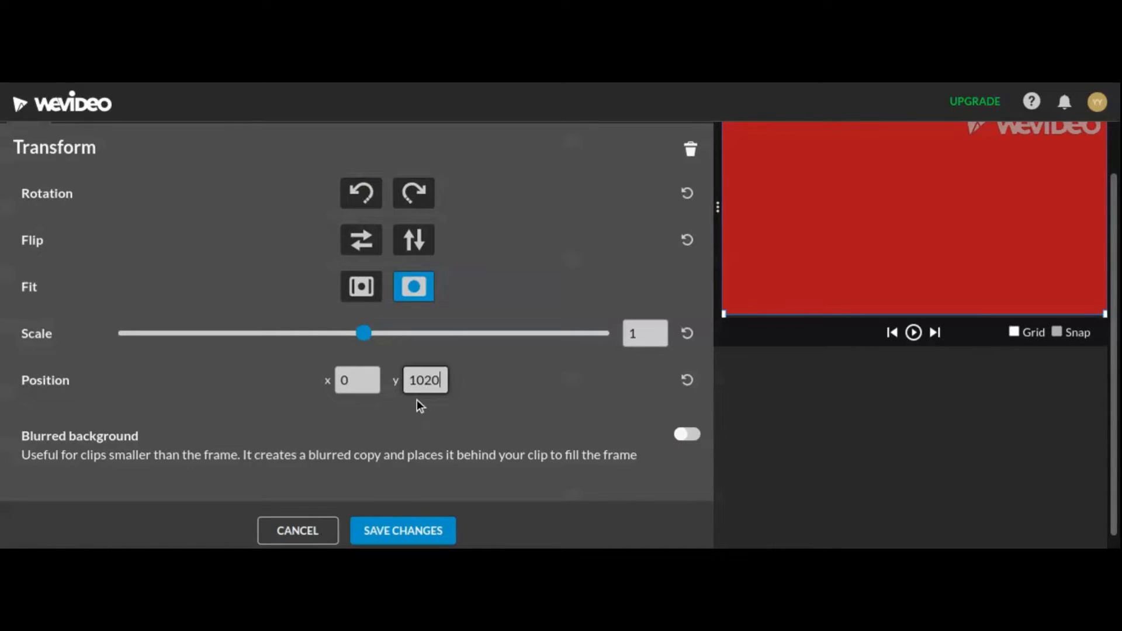
key(Return)
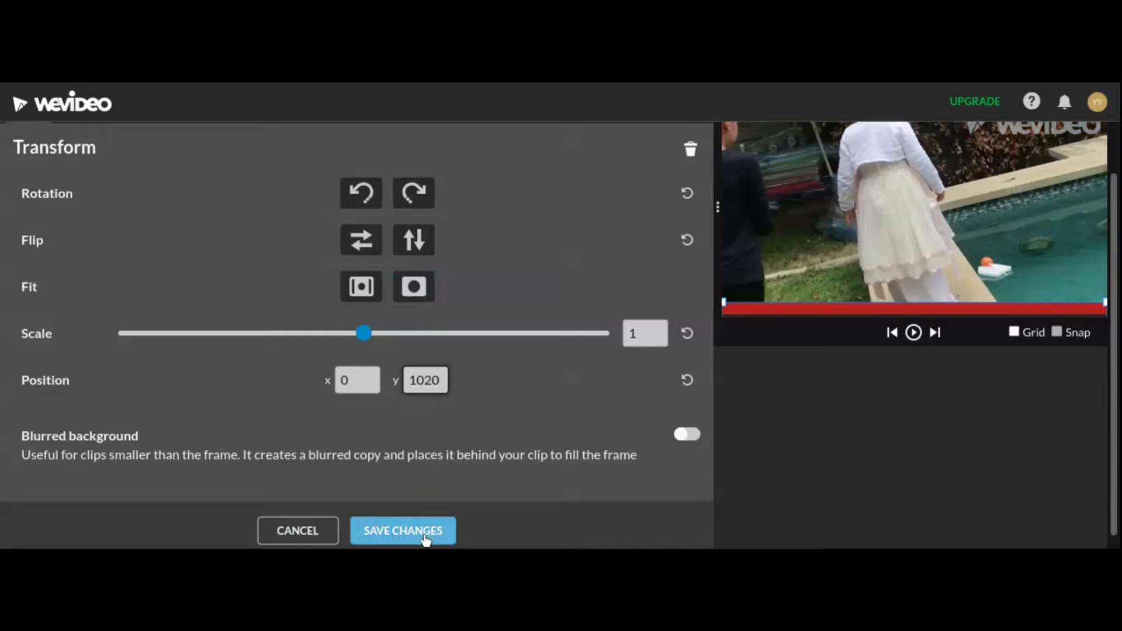
Open the red clip's animation settings and re-enter 1020 as the vertical position of the start frame.
scroll(423, 510, up, 1)
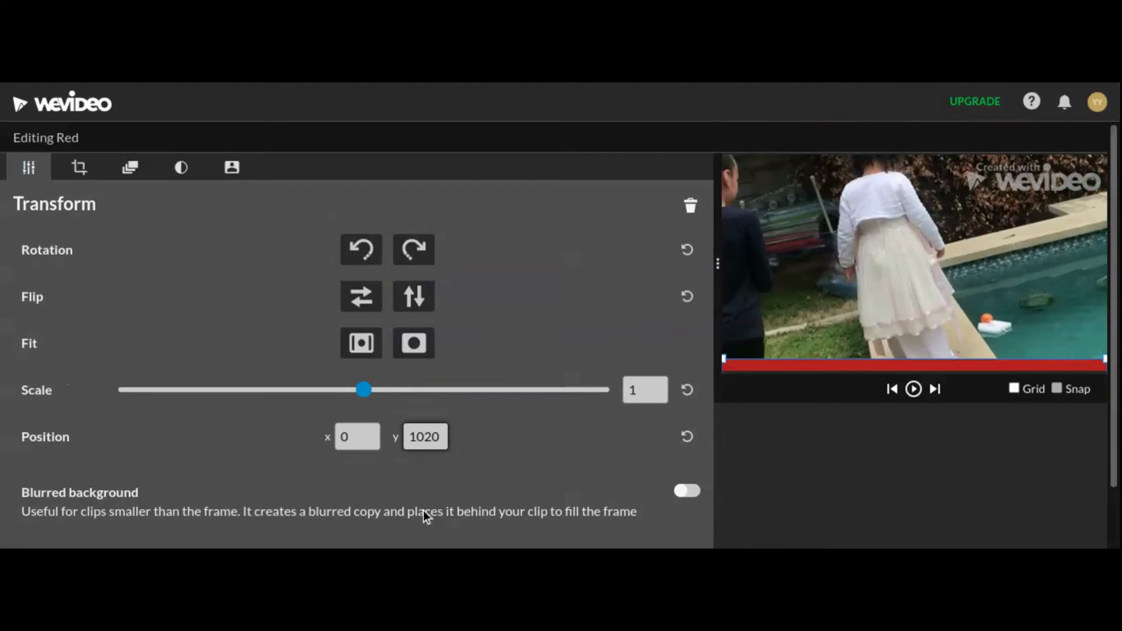
click(139, 174)
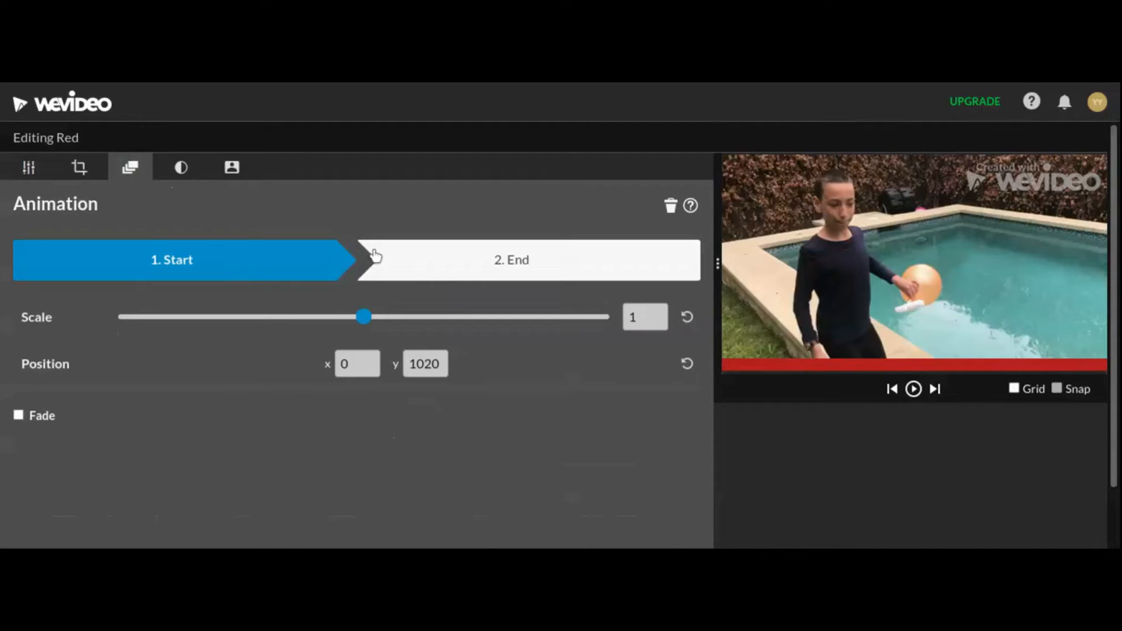
click(432, 359)
key(BackSpace)
key(BackSpace)
key(BackSpace)
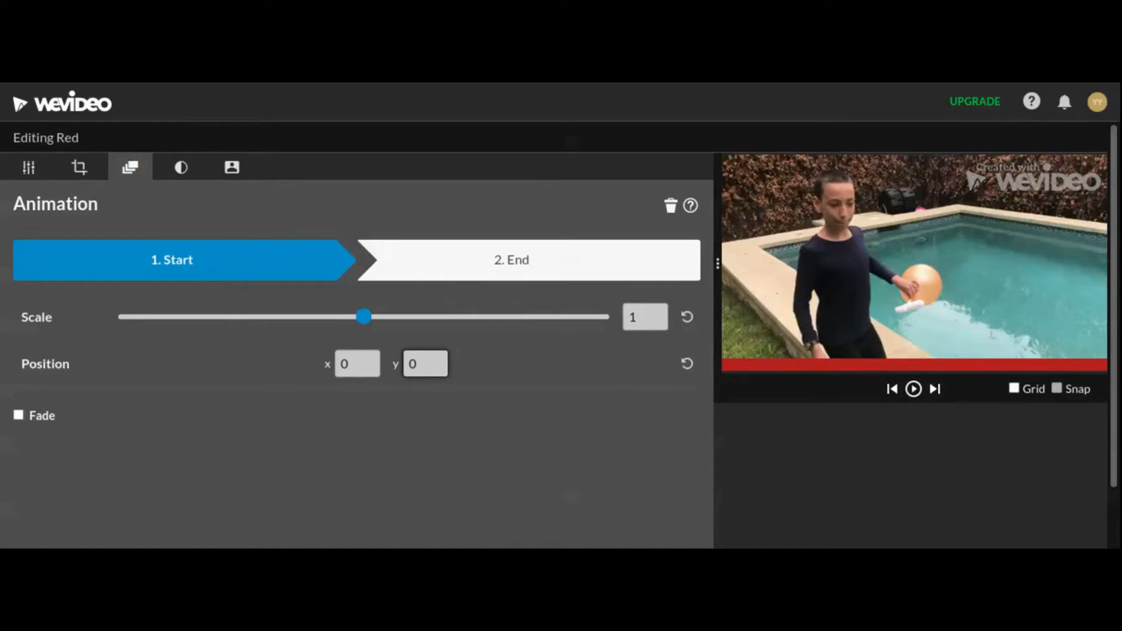
text(1200)
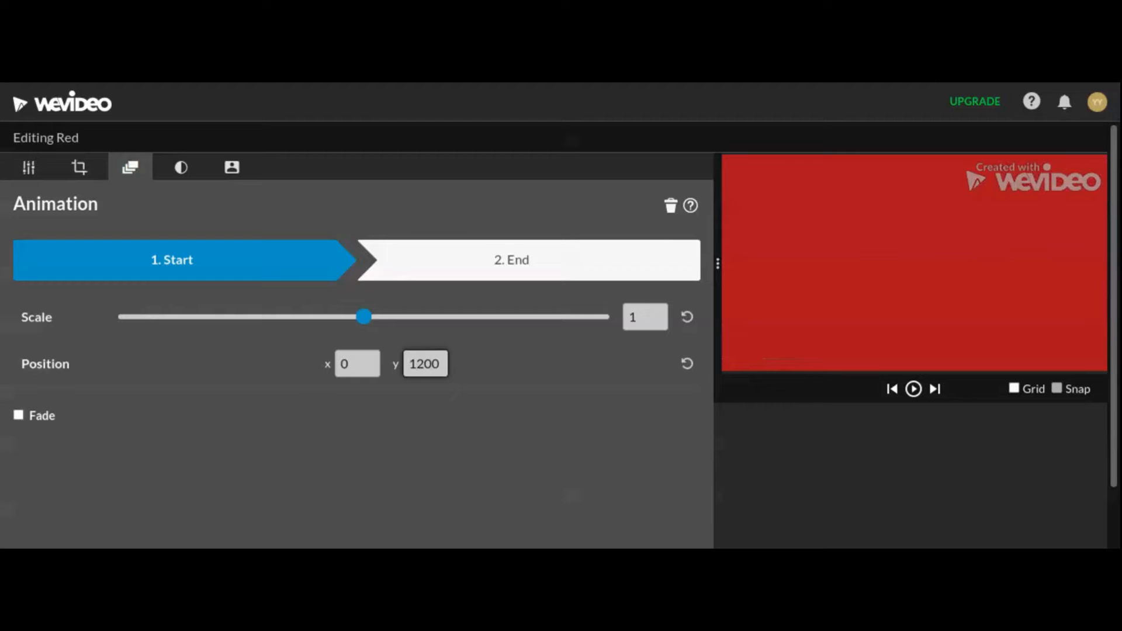
key(BackSpace)
key(Left)
text(0)
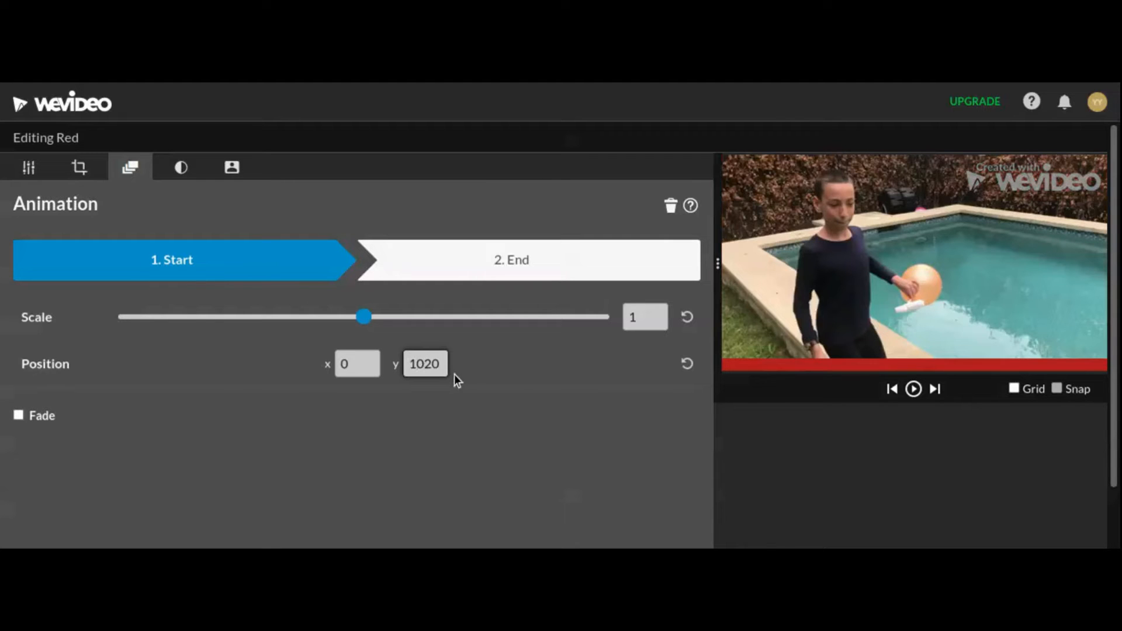
click(894, 368)
drag(984, 369, 660, 363)
click(357, 367)
key(BackSpace)
key(BackSpace)
key(BackSpace)
key(BackSpace)
key(BackSpace)
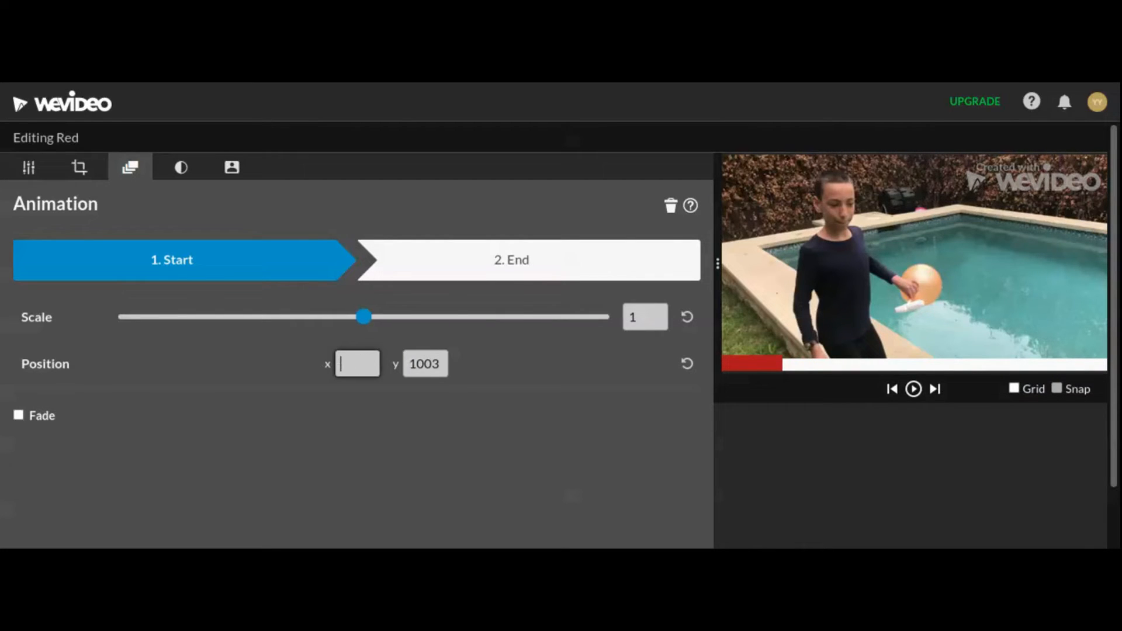
text(0)
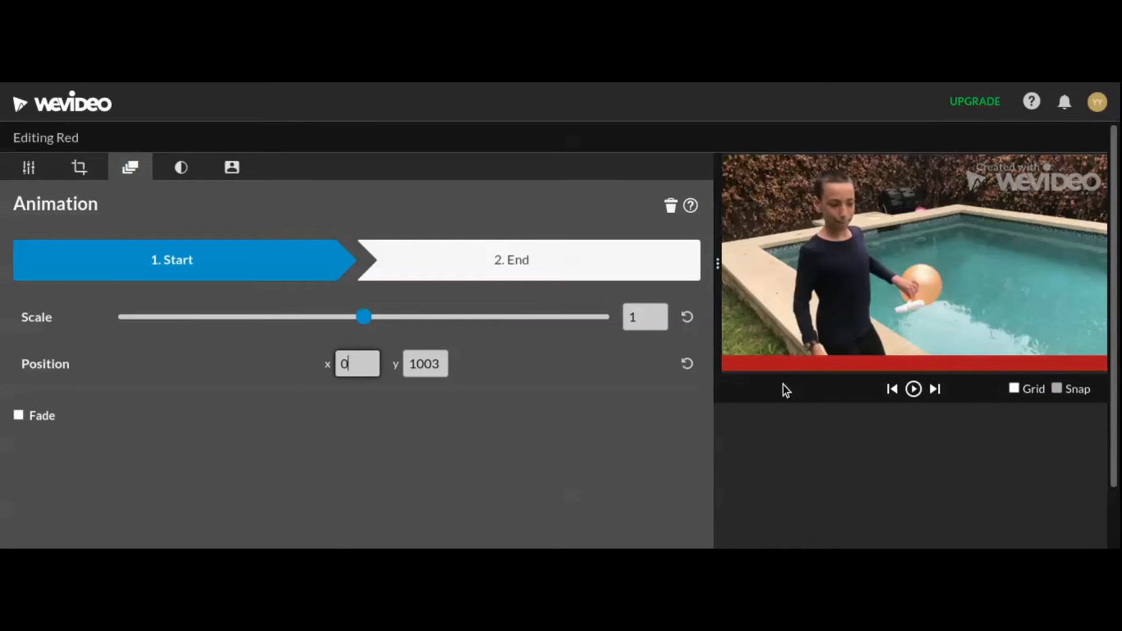
drag(867, 365, 866, 366)
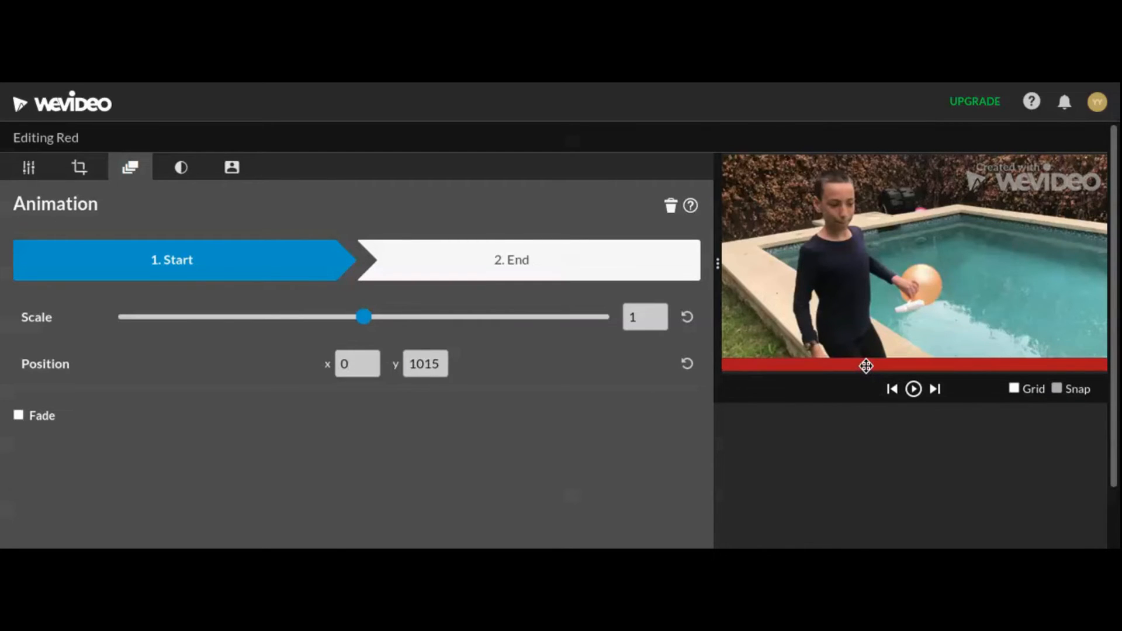
Turn on the preview grid and snapping, and move the red bar's start position to about x -1825, y 1019.
click(1016, 391)
click(1058, 389)
drag(1035, 368, 668, 371)
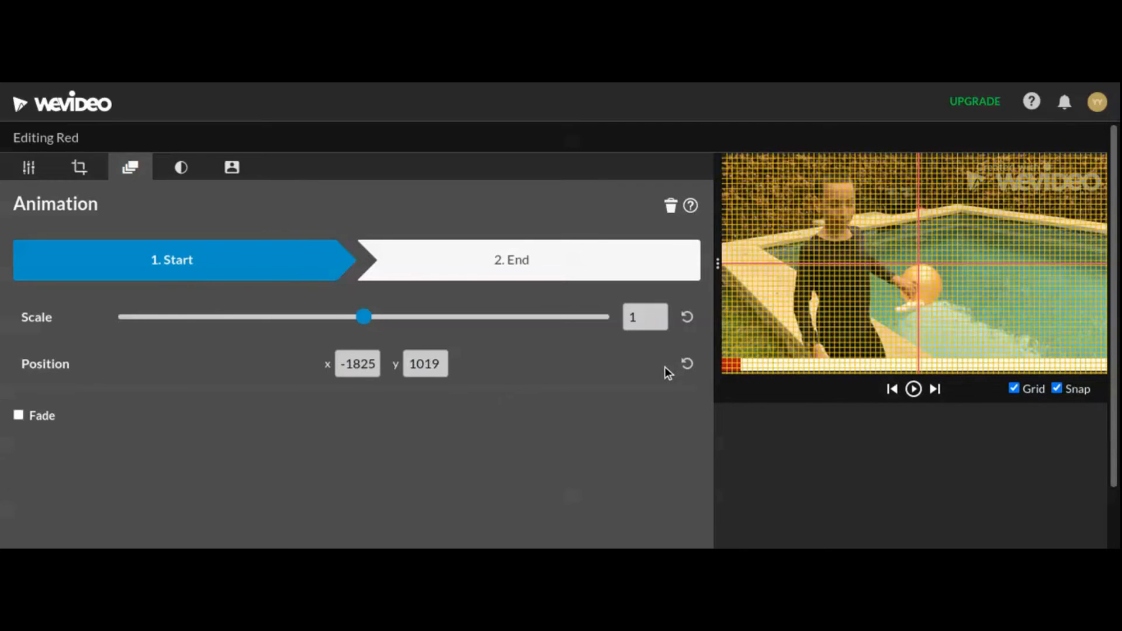
Set the horizontal position of the red bar's start frame to -1920 so it begins completely outside the frame.
click(376, 363)
click(367, 364)
key(BackSpace)
key(BackSpace)
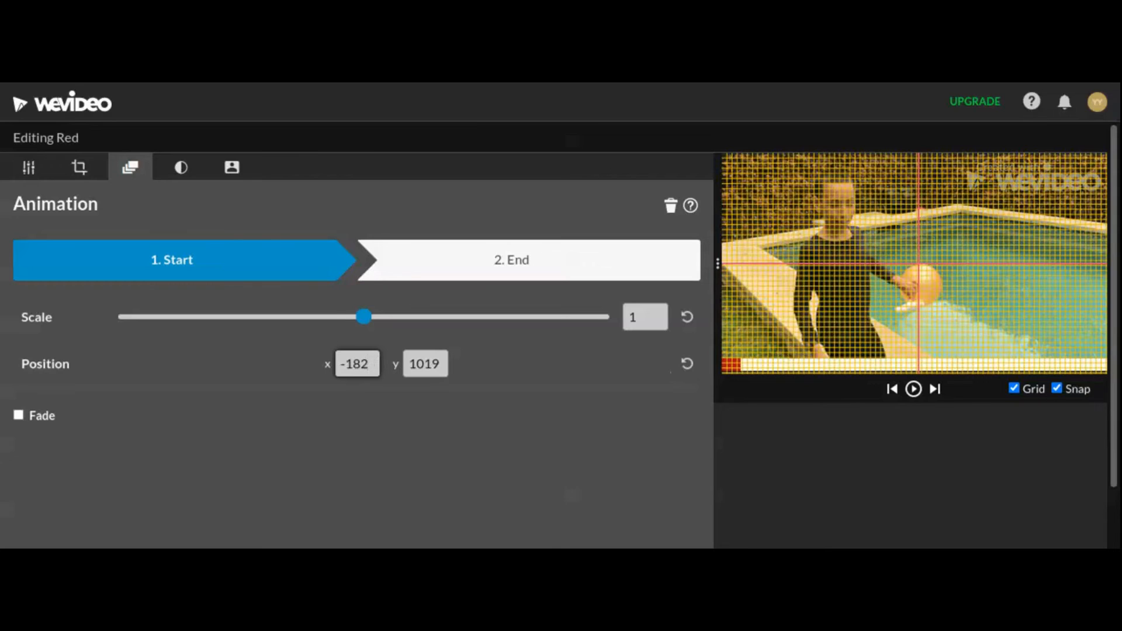
text(30)
key(BackSpace)
key(BackSpace)
text(40)
key(BackSpace)
key(BackSpace)
text(80)
key(Return)
key(BackSpace)
key(BackSpace)
key(BackSpace)
text(900)
key(BackSpace)
key(BackSpace)
text(10)
key(BackSpace)
key(BackSpace)
text(20)
Show the end frame of the red bar's animation and save the changes to the clip.
scroll(381, 388, down, 1)
click(498, 209)
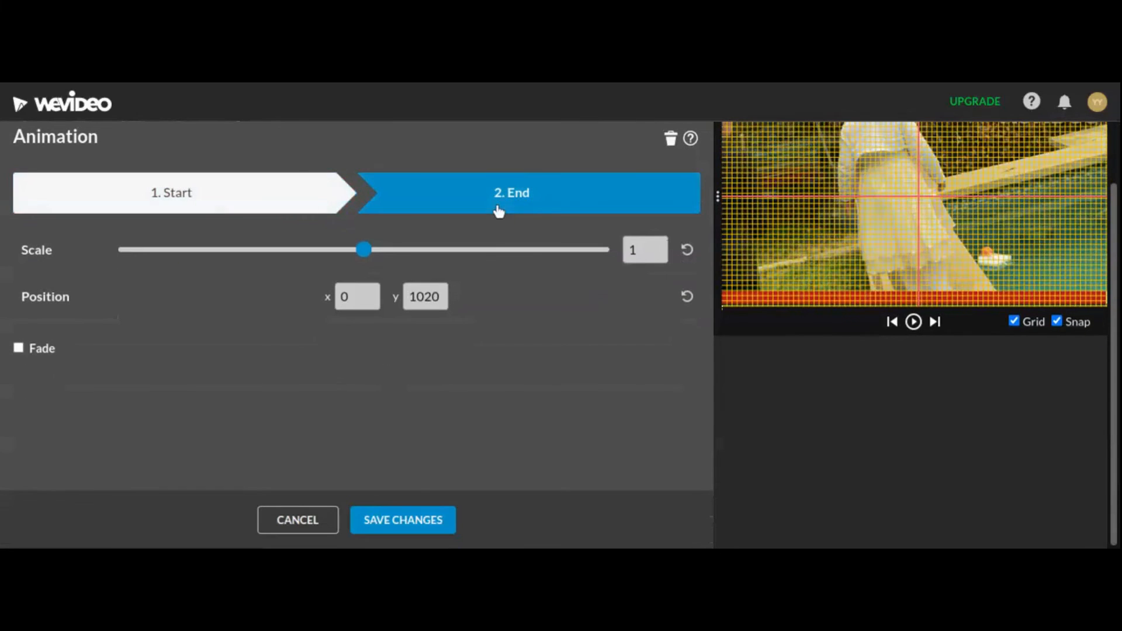
click(417, 522)
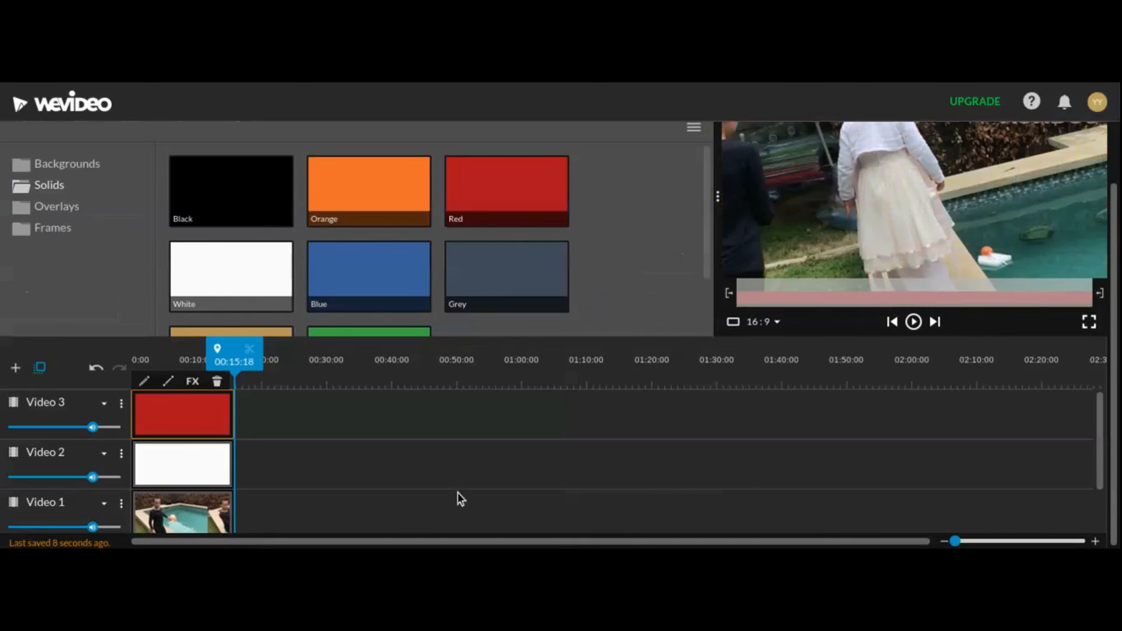
Play the video from the beginning to check how the red progress bar moves across the white track.
click(890, 323)
scroll(946, 391, up, 1)
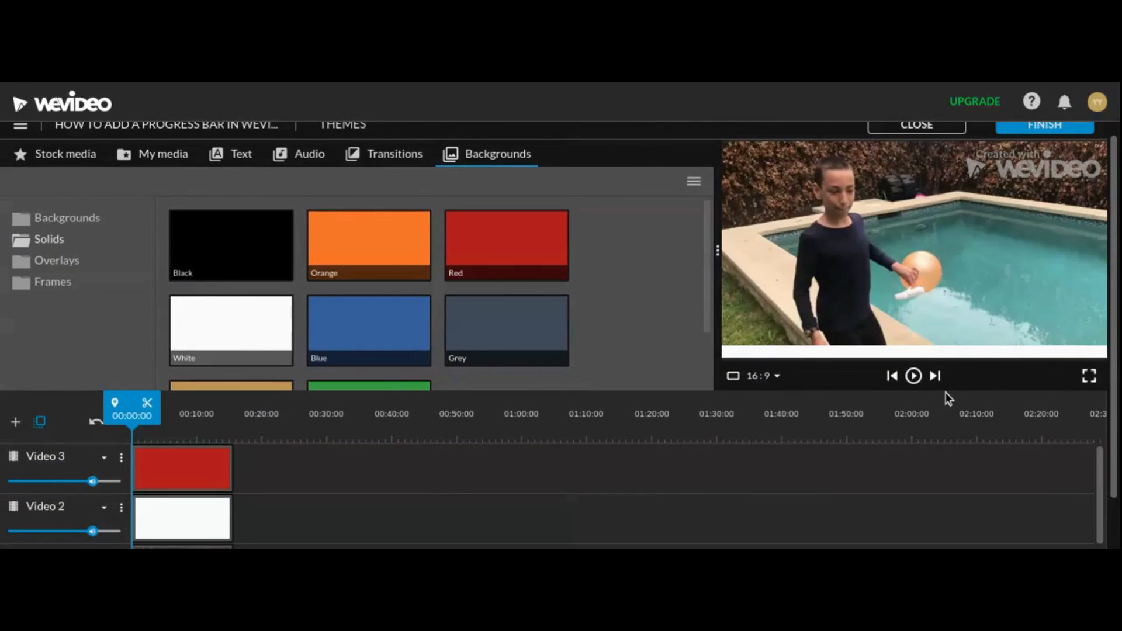
click(912, 376)
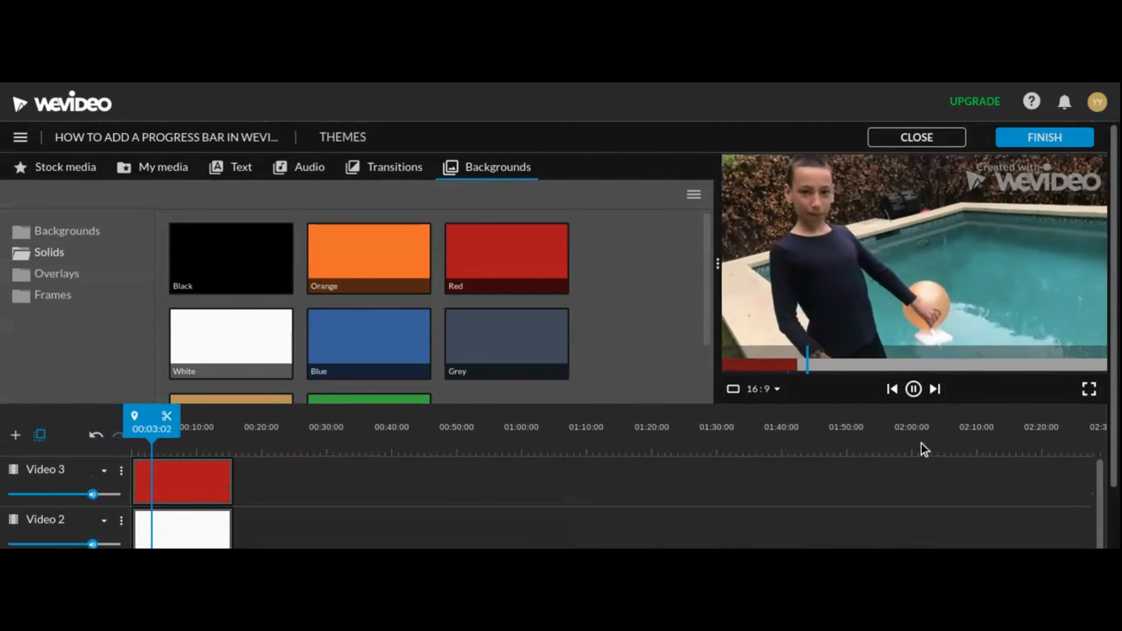
scroll(921, 443, down, 2)
scroll(922, 443, up, 2)
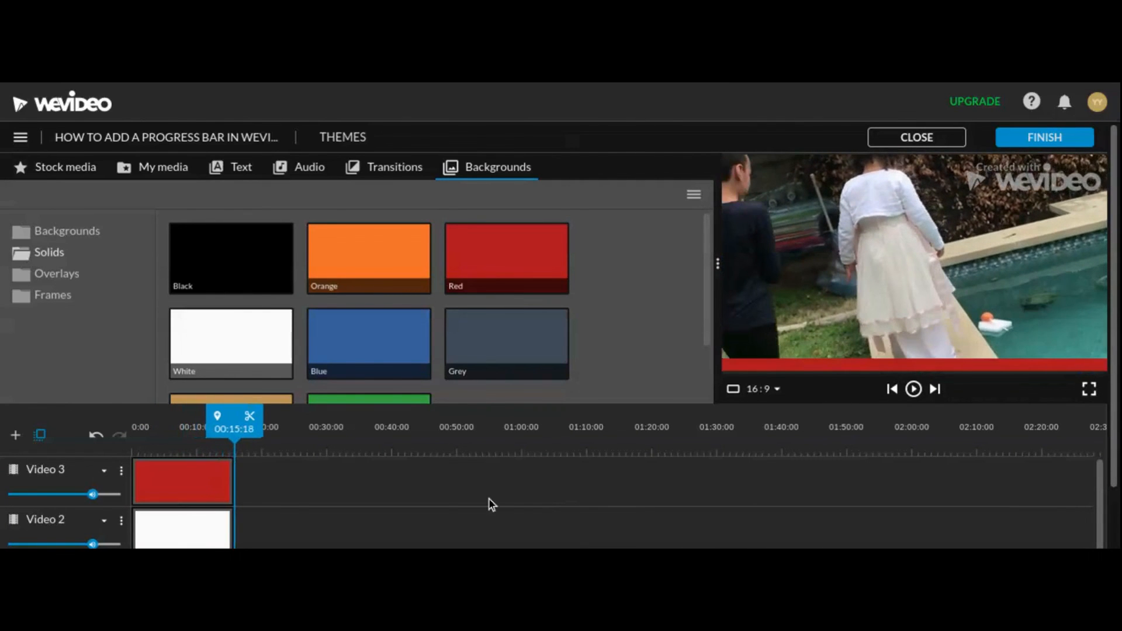
scroll(489, 498, down, 5)
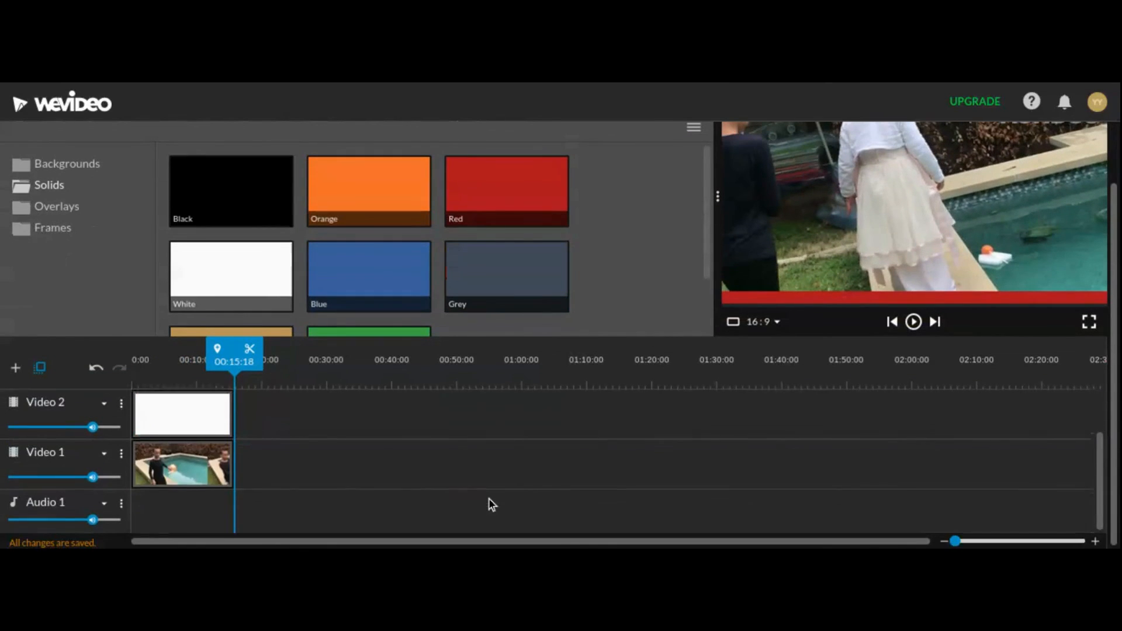
scroll(488, 505, up, 2)
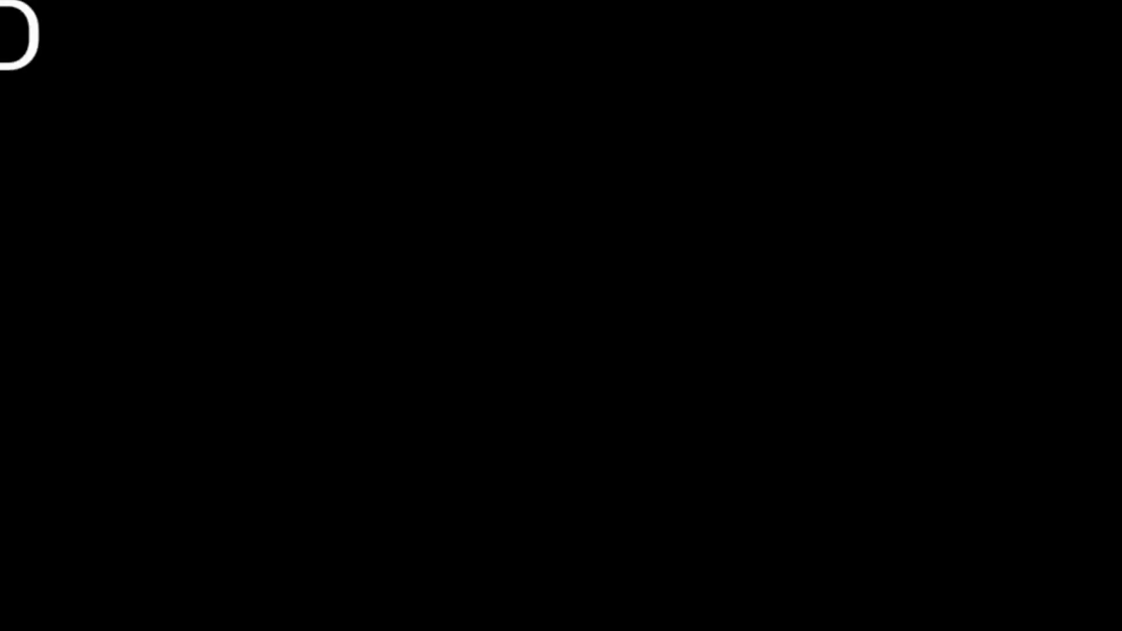